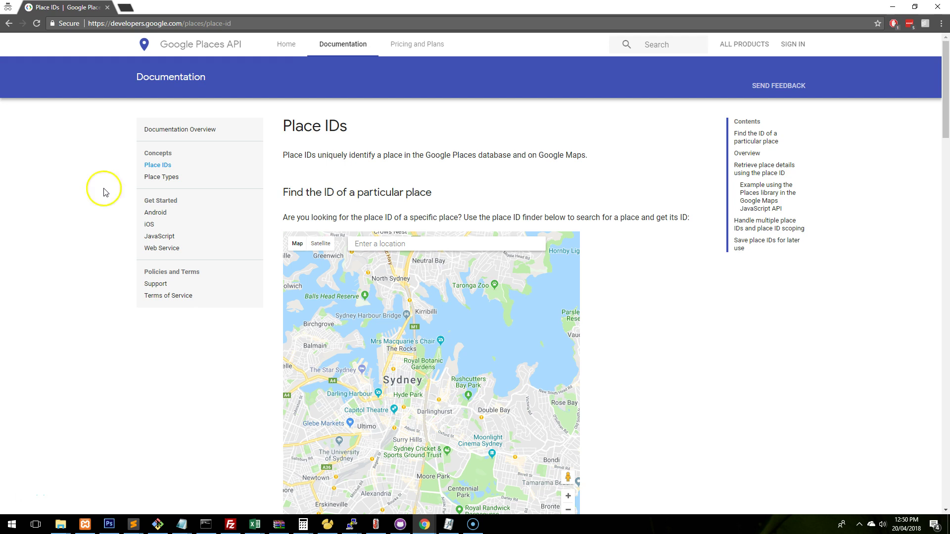
{"action": "scroll", "coordinate": [714, 129], "scroll_direction": "down", "scroll_amount": 2}
{"action": "scroll", "coordinate": [703, 139], "scroll_direction": "up", "scroll_amount": 2}
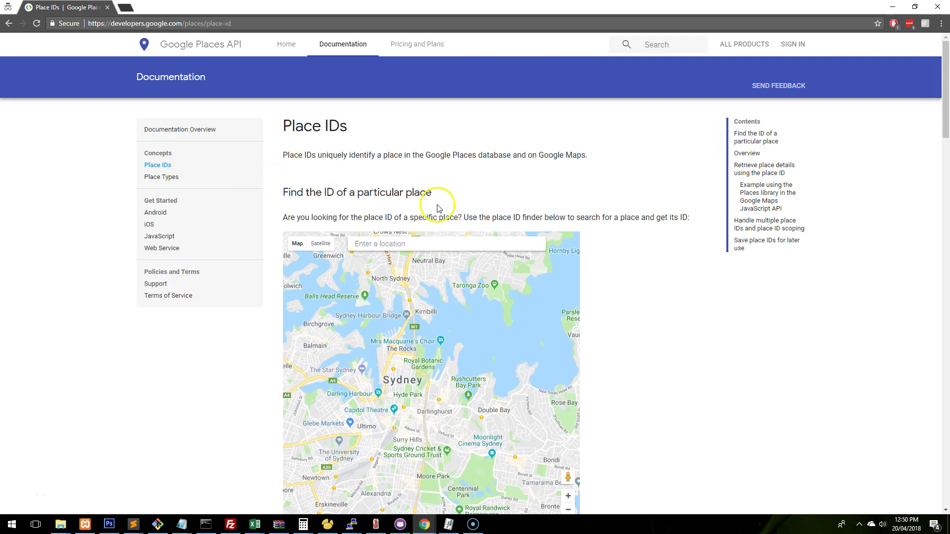
{"action": "scroll", "coordinate": [431, 200], "scroll_direction": "down", "scroll_amount": 1}
Enter the business name in the place ID finder, then select the typed name.
{"action": "left_click", "coordinate": [430, 242]}
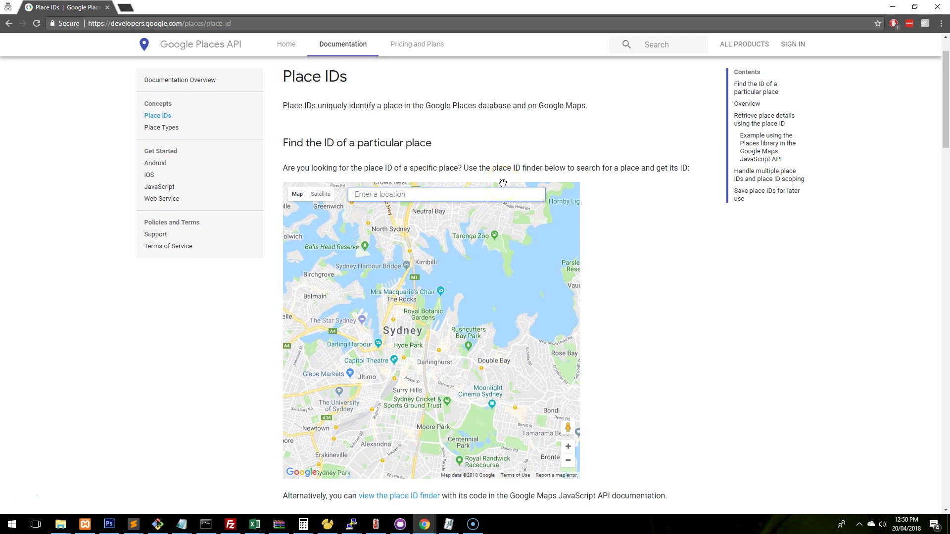
{"action": "type", "text": "mr"}
{"action": "key", "text": "BackSpace"}
{"action": "key", "text": "BackSpace"}
{"action": "key", "text": "BackSpace"}
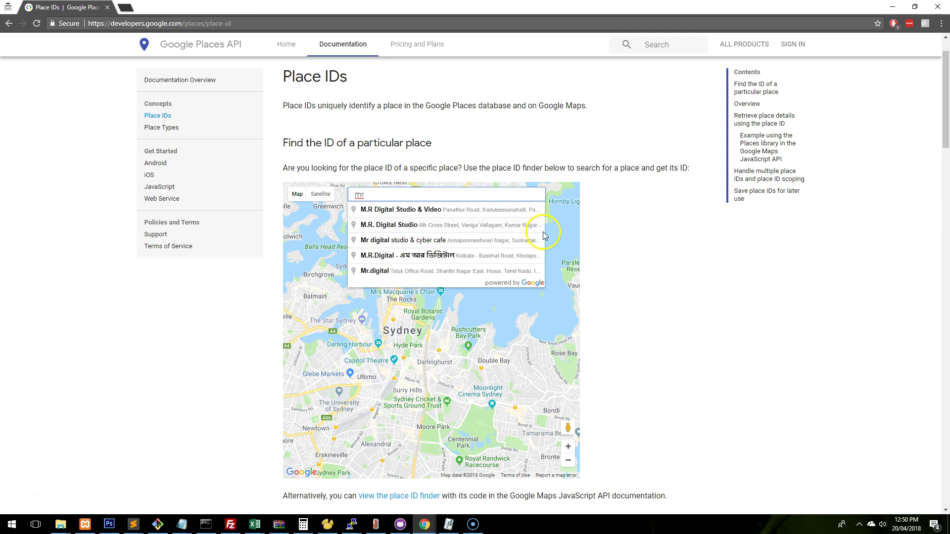
{"action": "key", "text": "BackSpace"}
{"action": "key", "text": "BackSpace"}
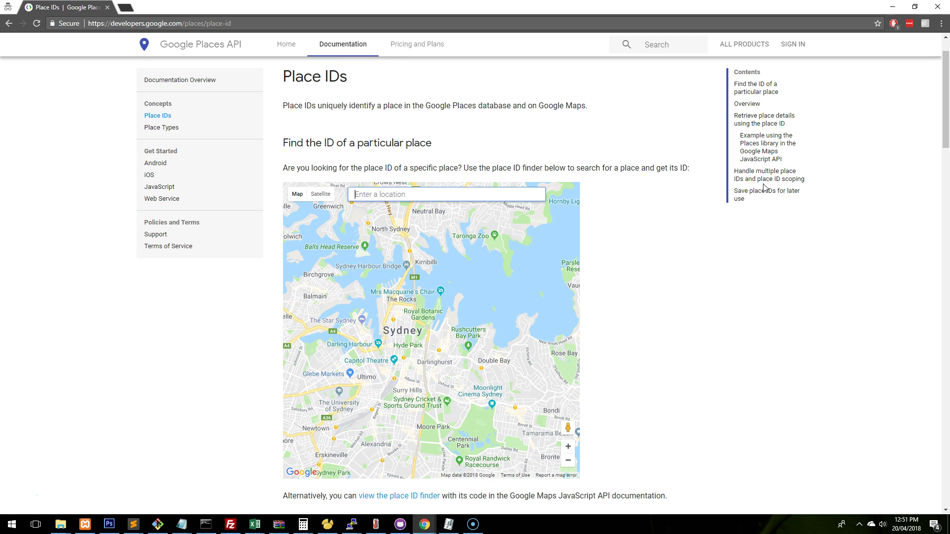
{"action": "type", "text": "coolma"}
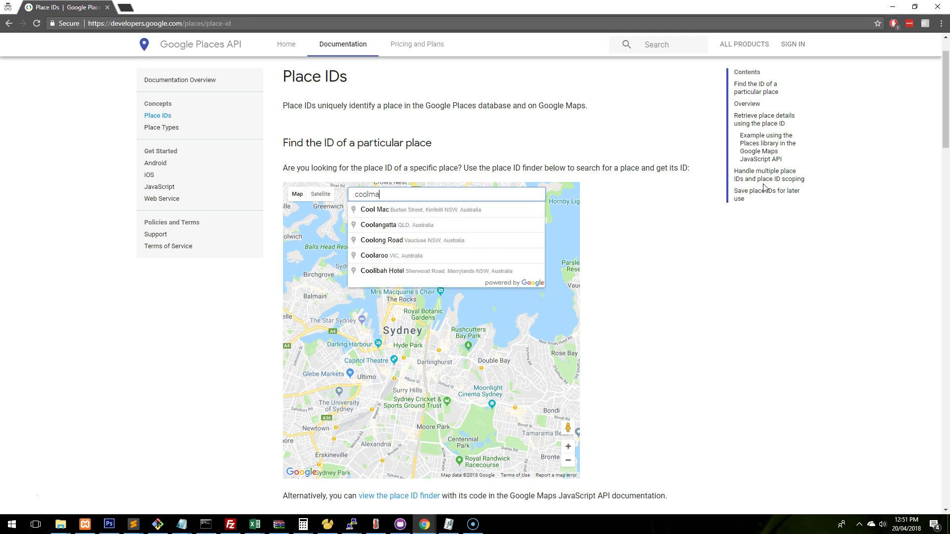
{"action": "type", "text": "x air conditioning"}
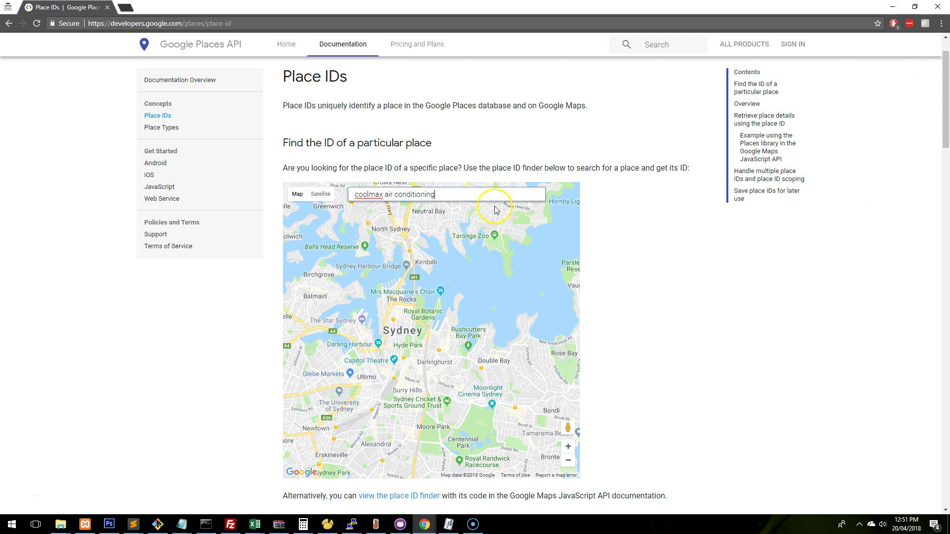
{"action": "left_click_drag", "start_coordinate": [445, 194], "coordinate": [354, 195]}
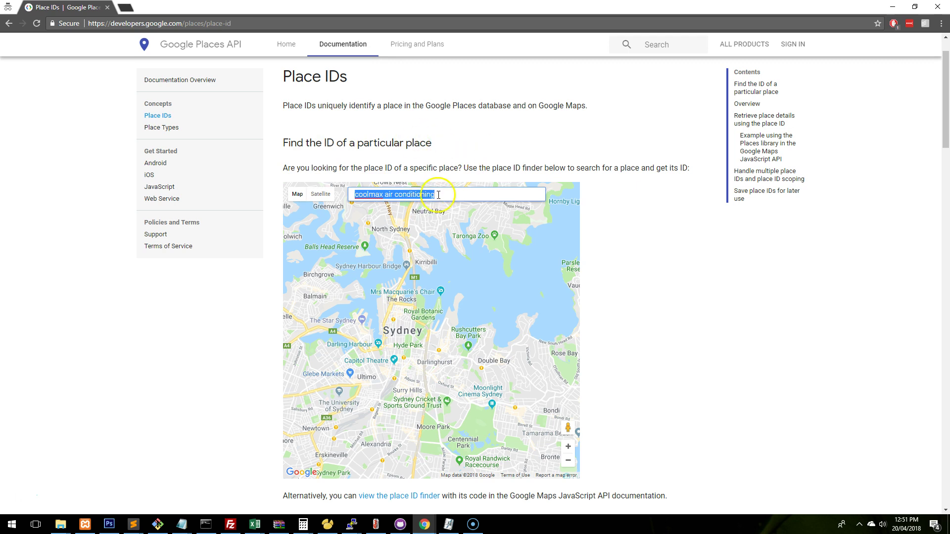
Search Google for 'coolmax air conditioning wattle grove' and inspect the Write a review link.
{"action": "left_click", "coordinate": [223, 23]}
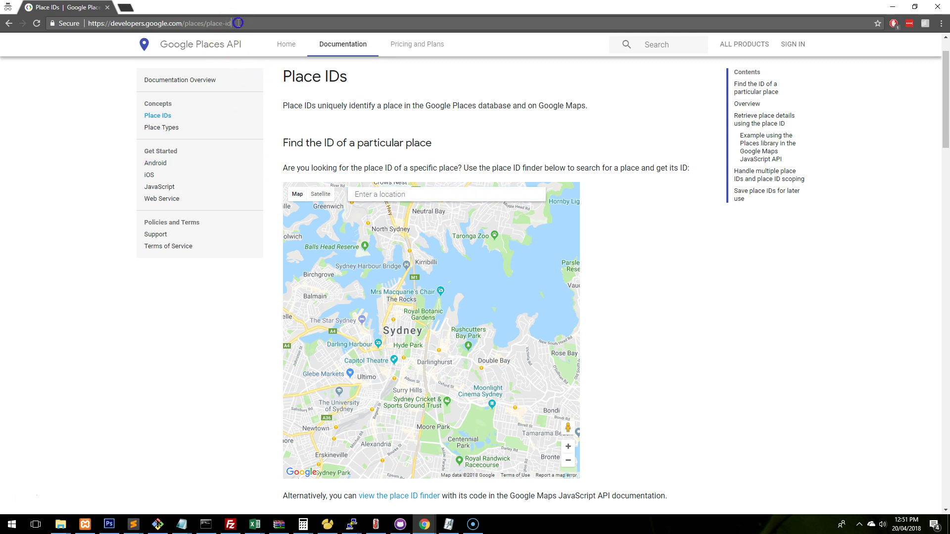
{"action": "type", "text": "coolmax air conditioning m"}
{"action": "key", "text": "BackSpace"}
{"action": "type", "text": "wattle grove"}
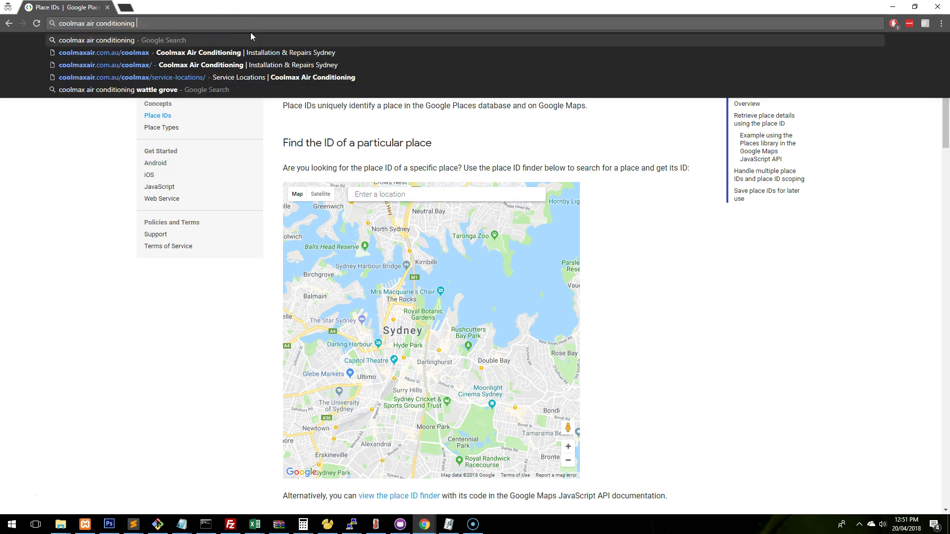
{"action": "key", "text": "Return"}
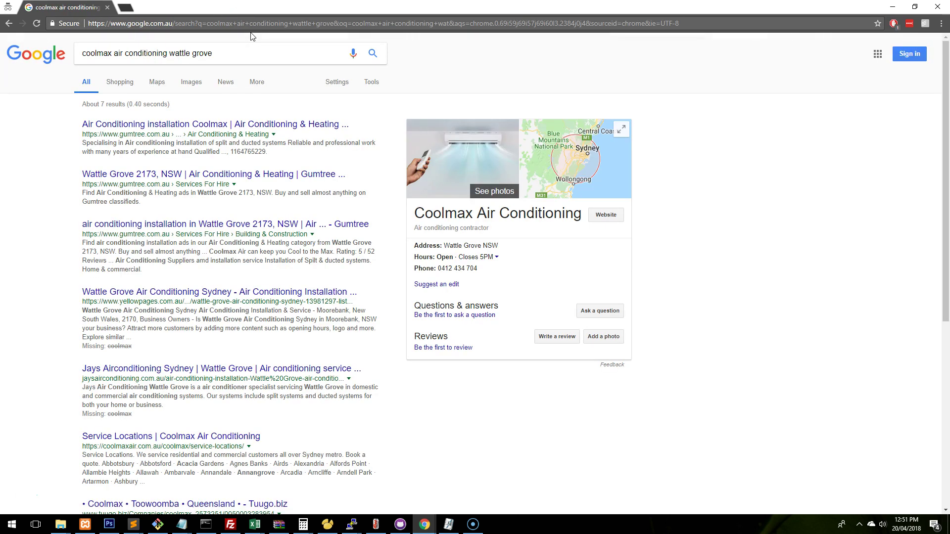
{"action": "right_click", "coordinate": [561, 338]}
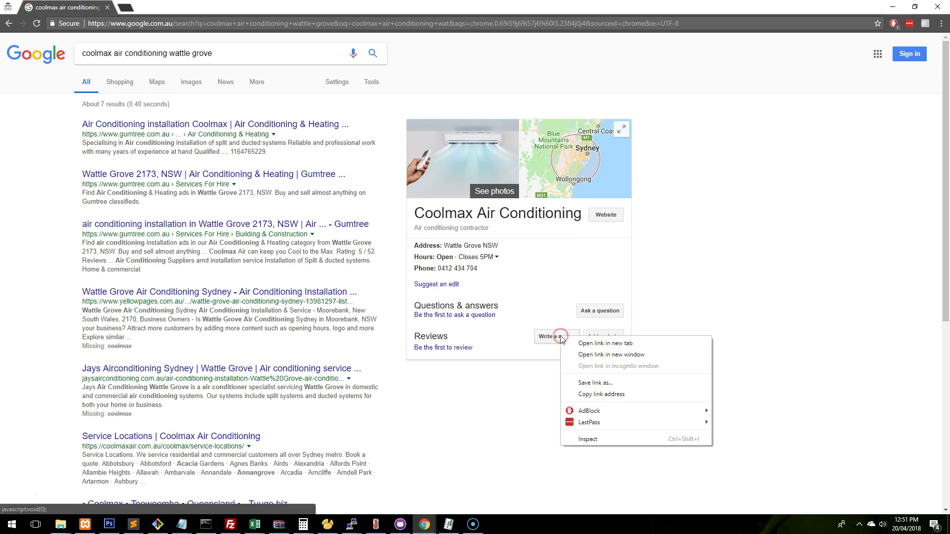
{"action": "left_click", "coordinate": [593, 440]}
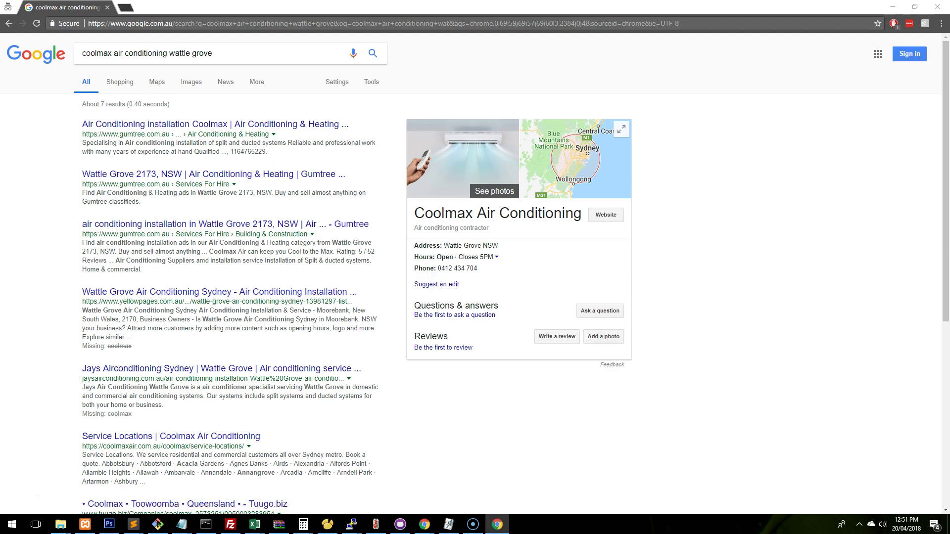
{"action": "left_click_drag", "start_coordinate": [456, 38], "coordinate": [341, 41]}
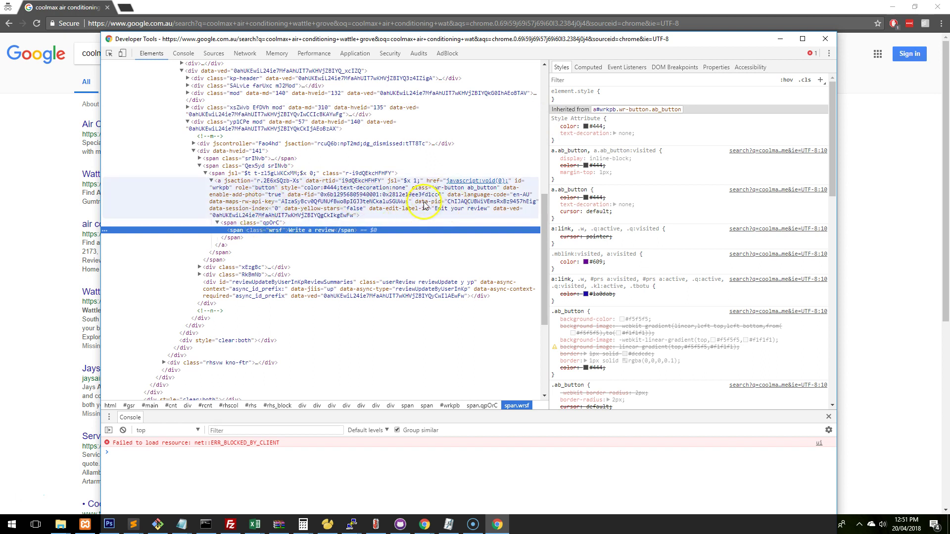
{"action": "double_click", "coordinate": [447, 202]}
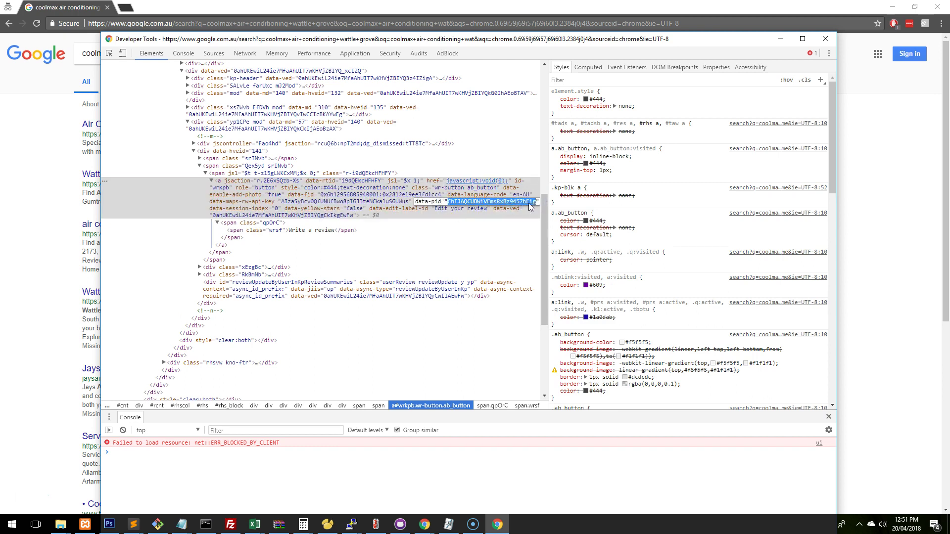
{"action": "left_click", "coordinate": [824, 38]}
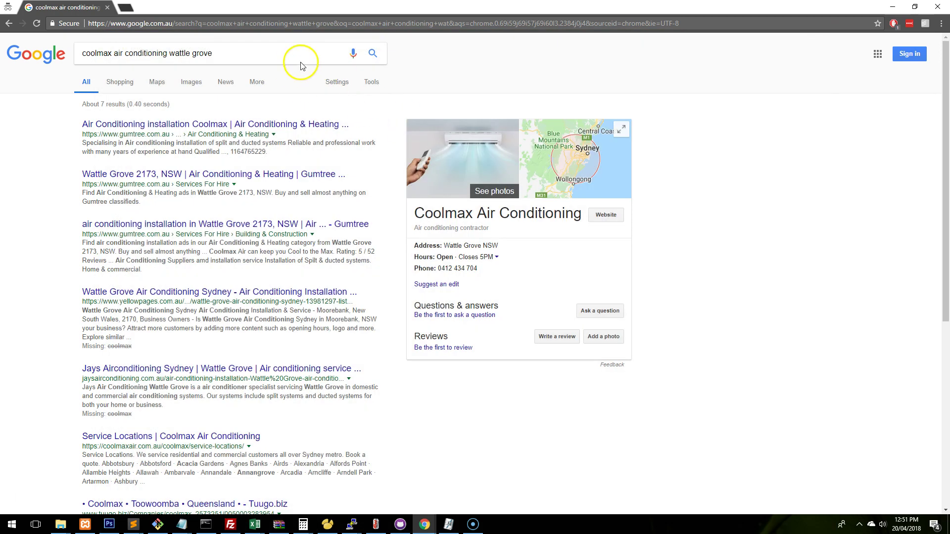